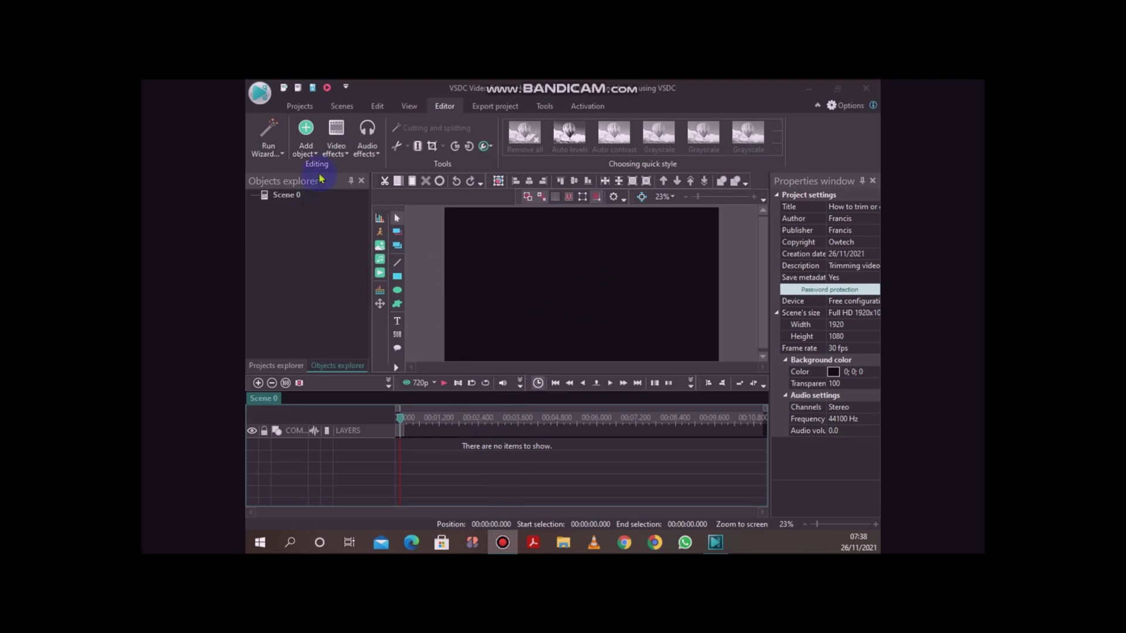
# Add the 'bluetooth headphone' video to the timeline, placed from the cursor position
pyautogui.click(306, 148)
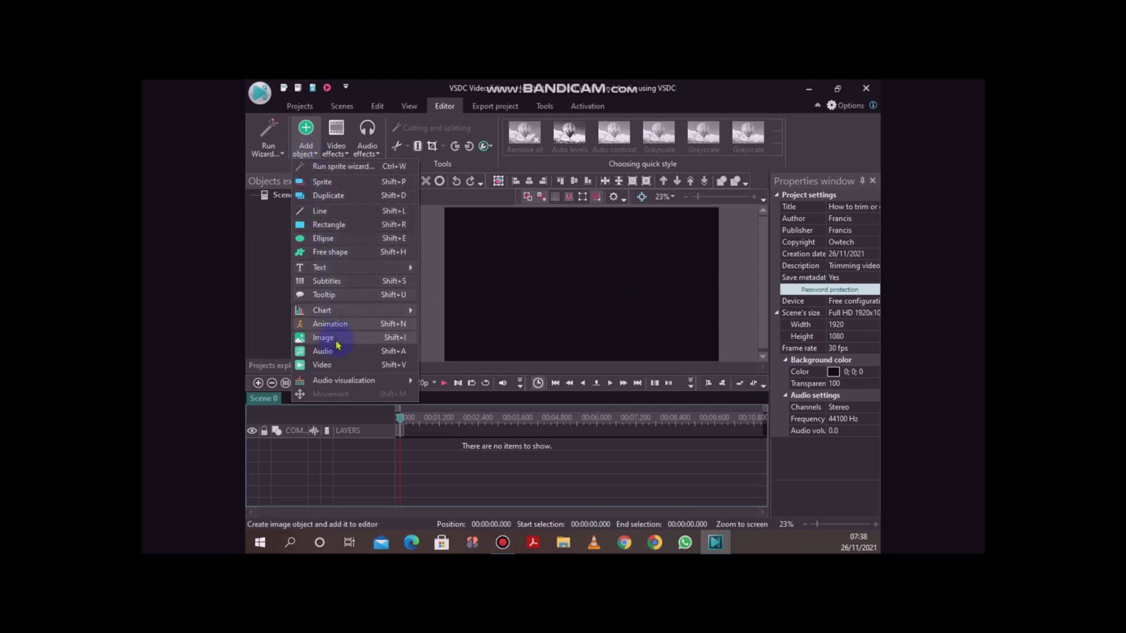
pyautogui.click(322, 365)
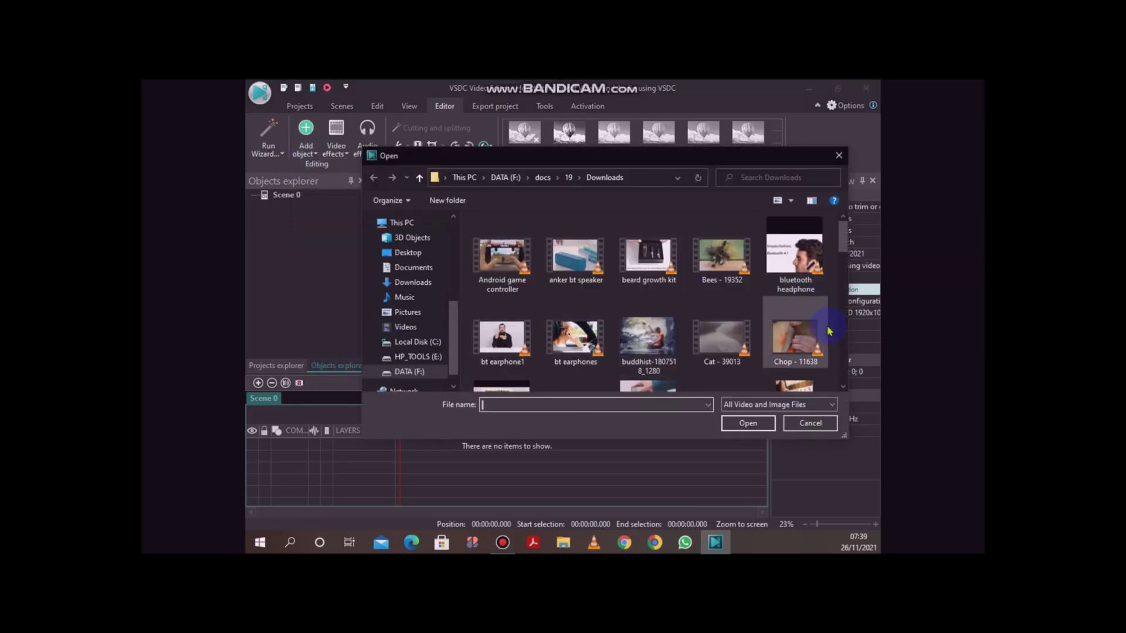
pyautogui.click(502, 256)
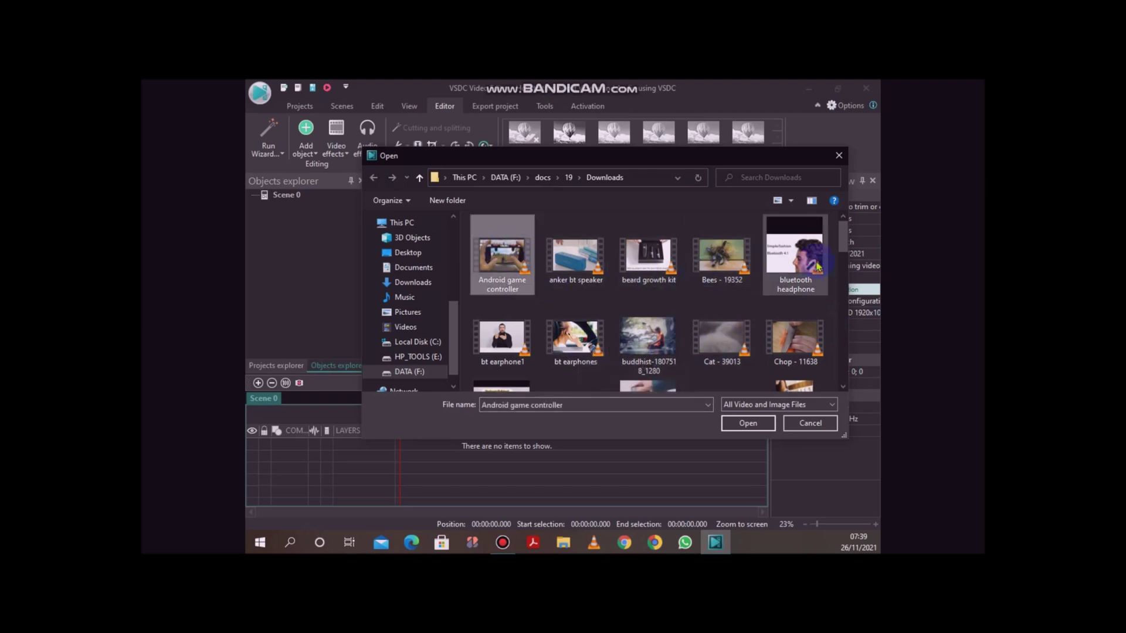
pyautogui.click(779, 258)
pyautogui.click(746, 423)
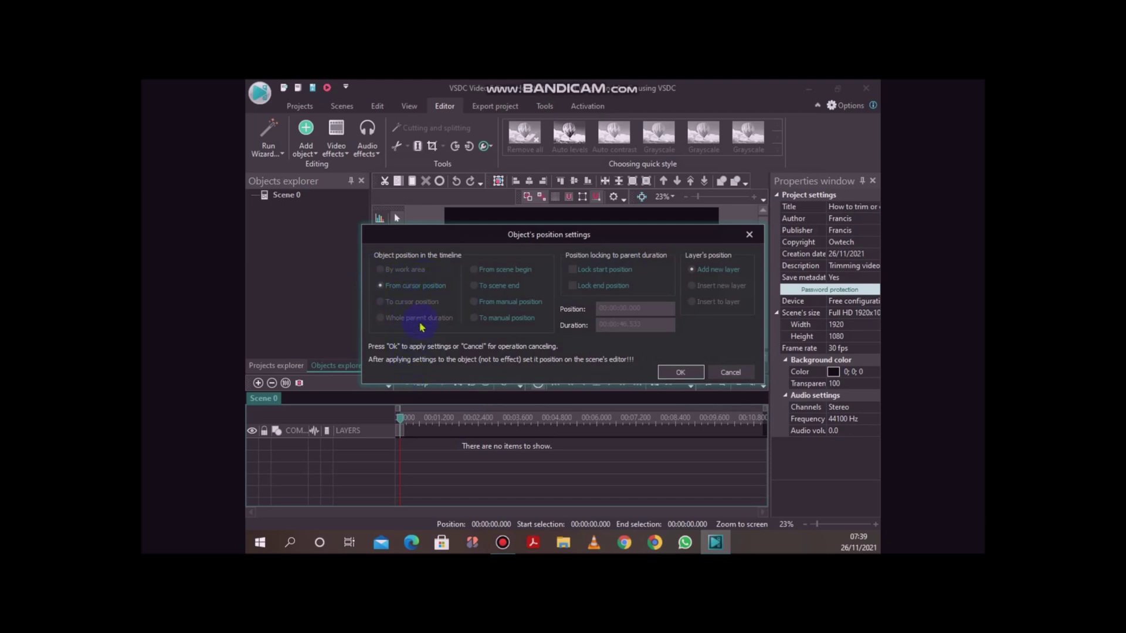
pyautogui.click(380, 286)
pyautogui.click(681, 372)
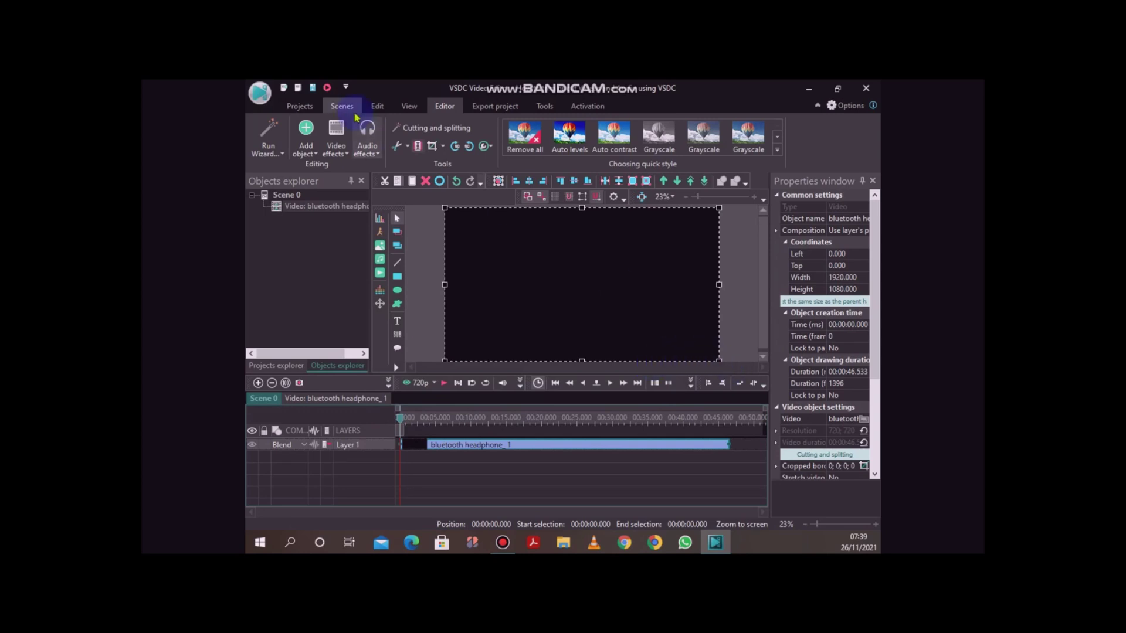
pyautogui.click(446, 385)
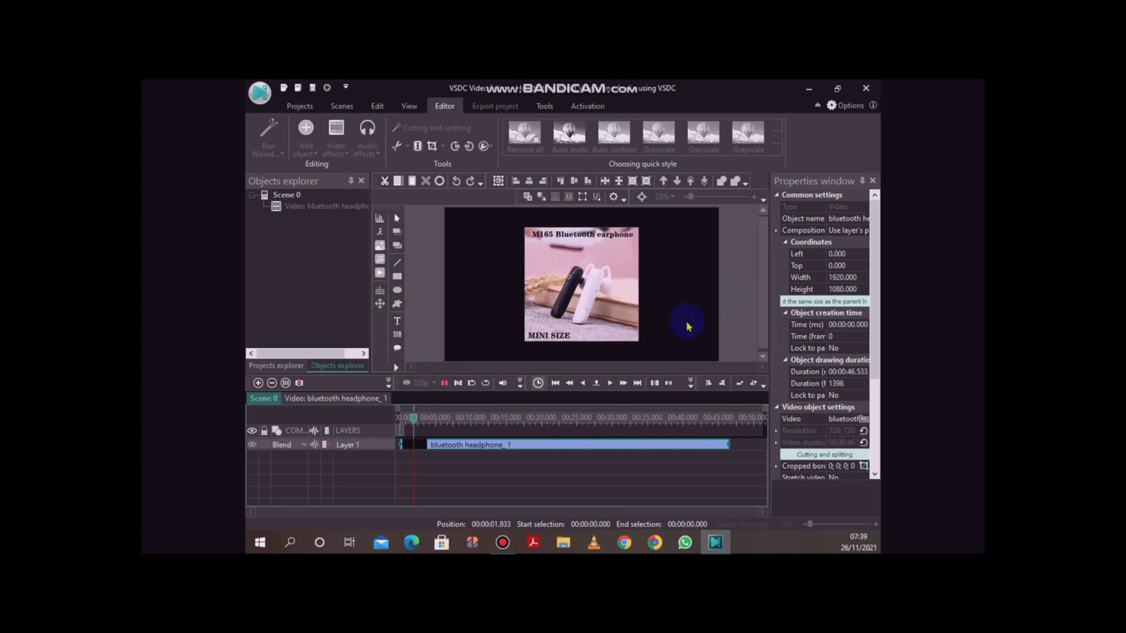
pyautogui.click(447, 388)
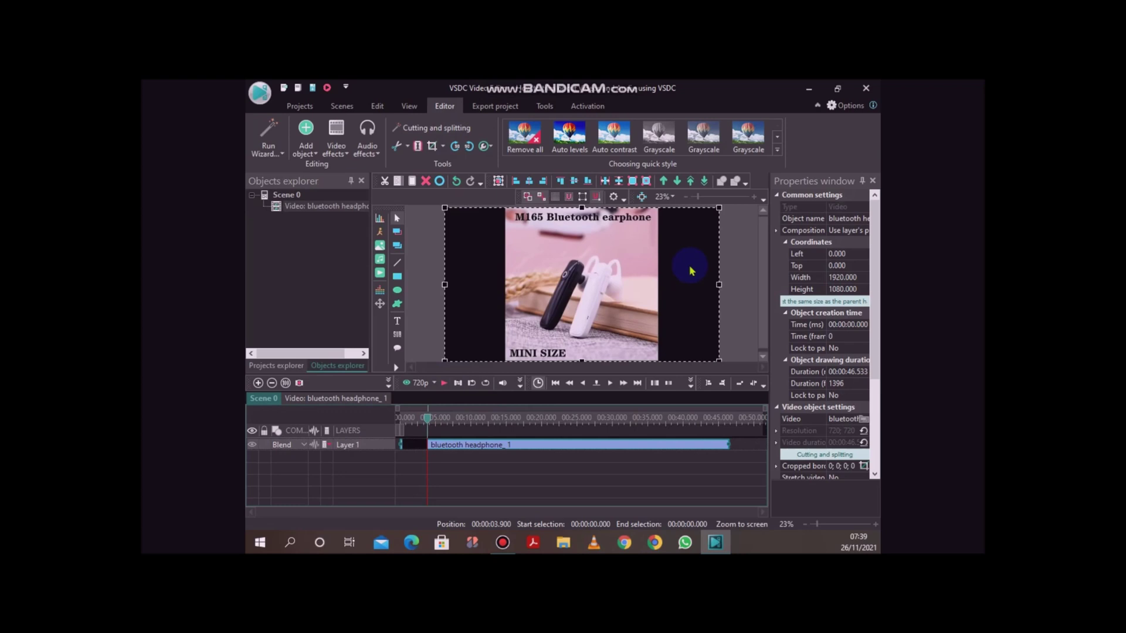
pyautogui.moveTo(429, 419); pyautogui.dragTo(401, 423)
pyautogui.click(449, 384)
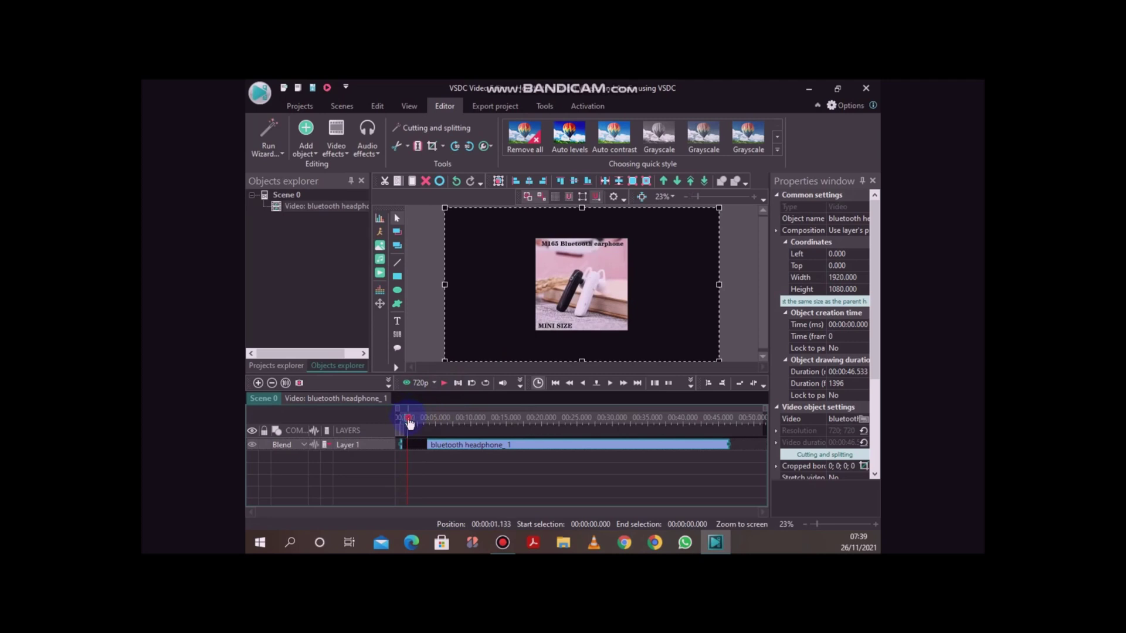
pyautogui.click(723, 415)
pyautogui.press('space')
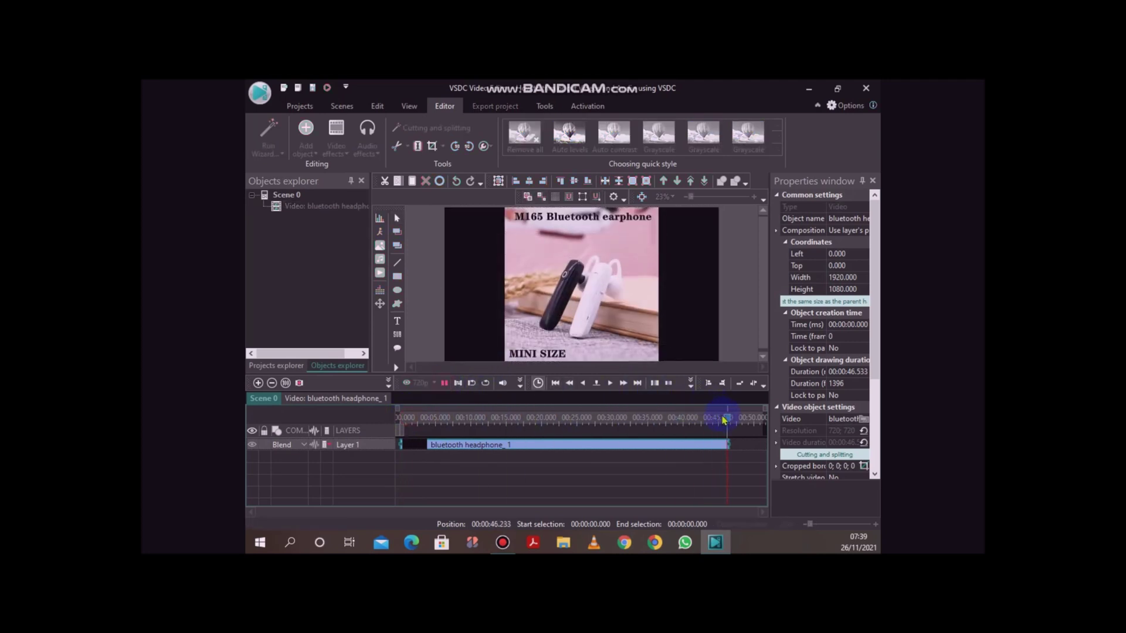
pyautogui.moveTo(724, 420); pyautogui.dragTo(398, 428)
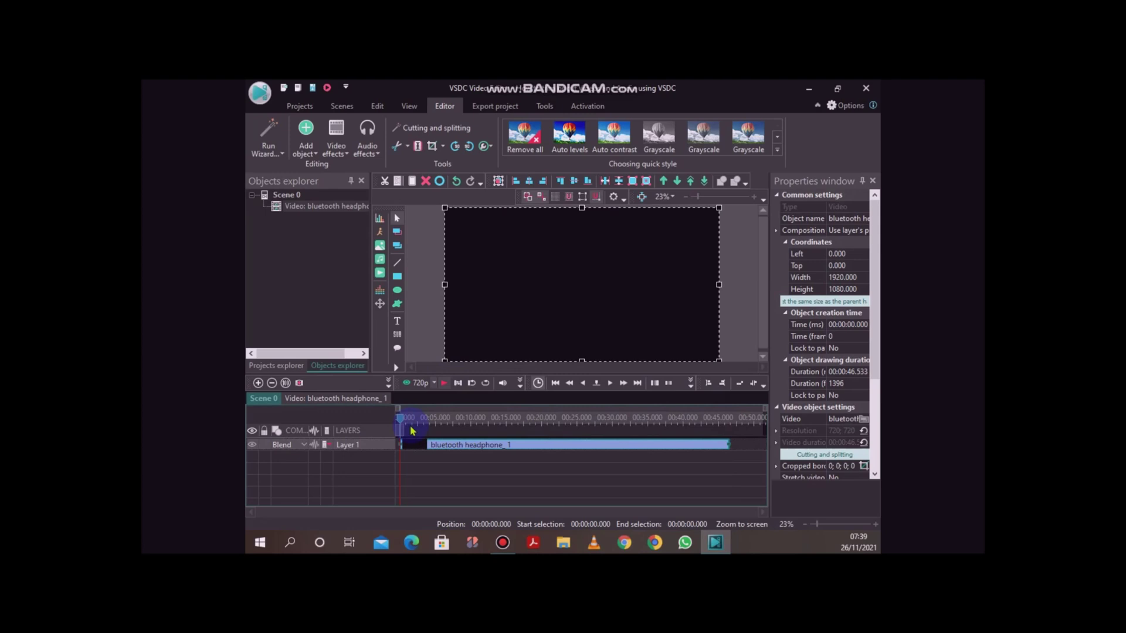
# Trim the first second off the headphone clip and move it to the timeline start
pyautogui.moveTo(400, 425); pyautogui.dragTo(409, 429)
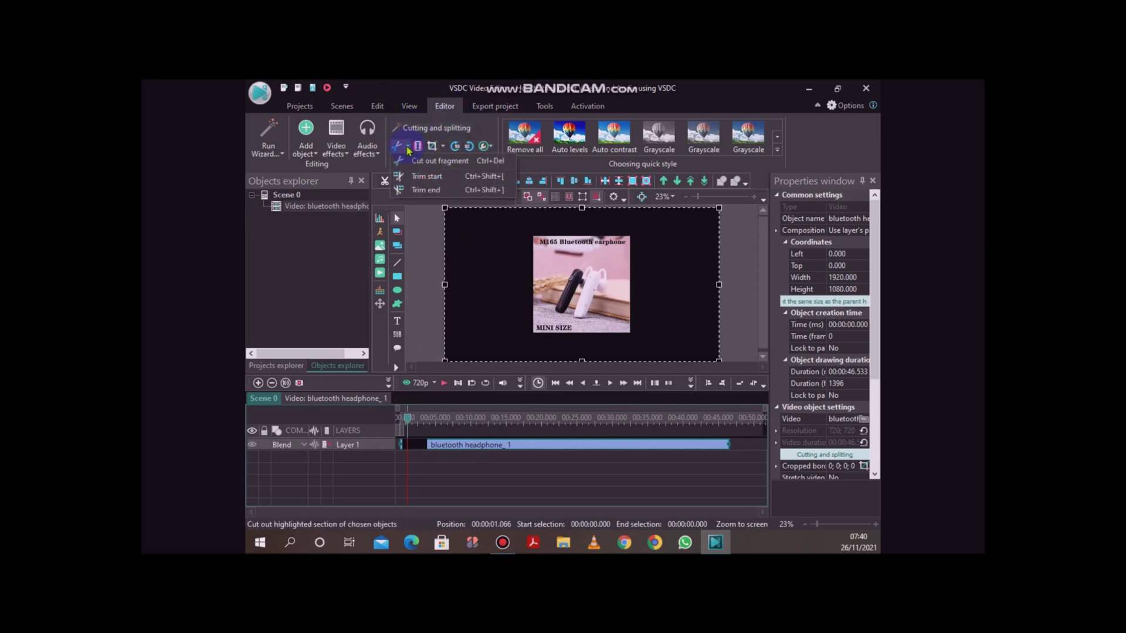
pyautogui.click(407, 148)
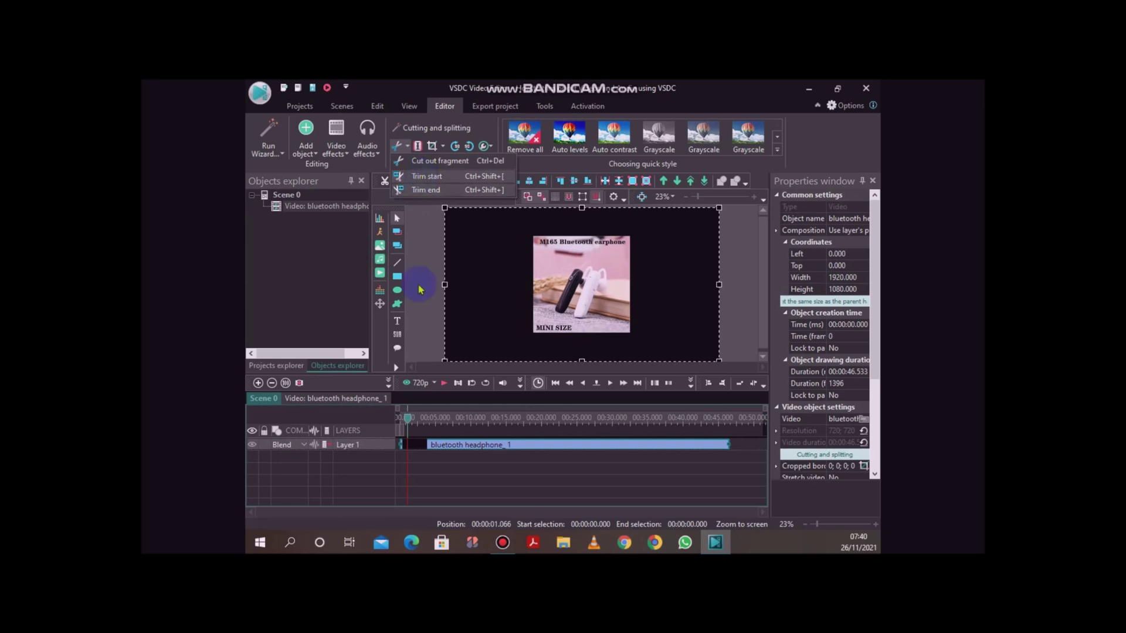
pyautogui.click(433, 178)
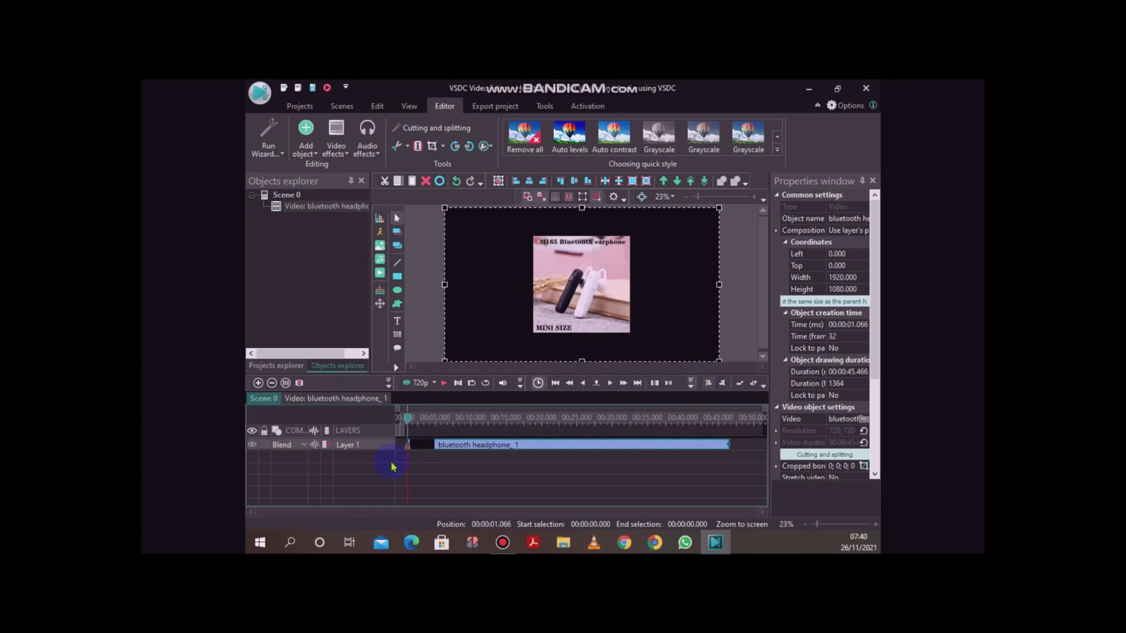
pyautogui.moveTo(408, 419); pyautogui.dragTo(395, 424)
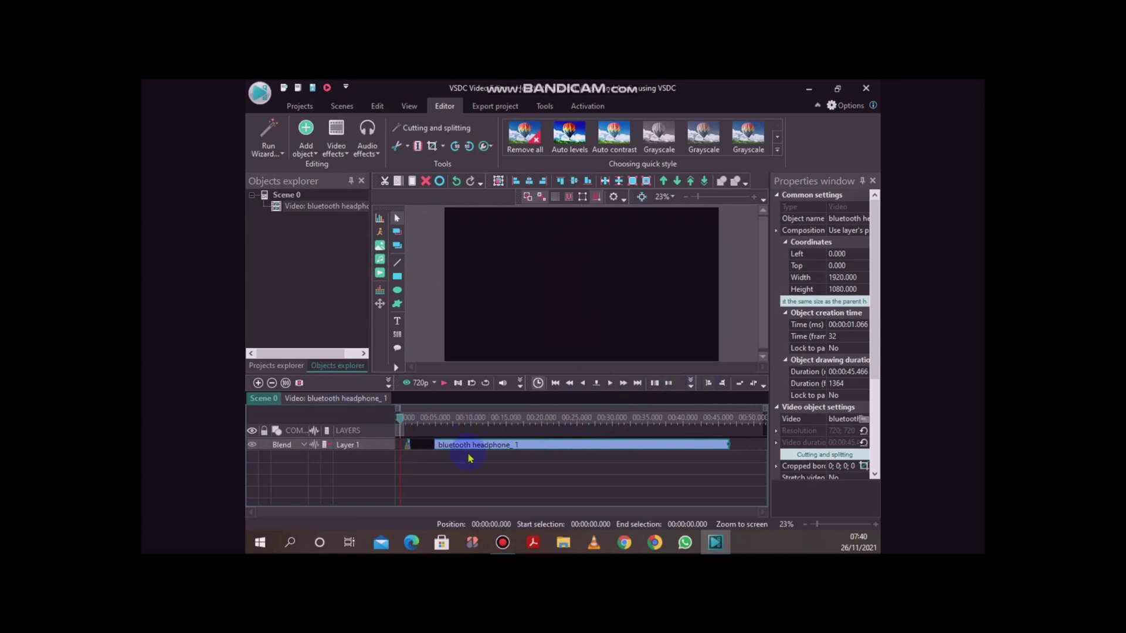
pyautogui.moveTo(466, 445); pyautogui.dragTo(453, 445)
# Trim the headphone clip's end at 00:45.000, shortening it to about 44.6 seconds
pyautogui.click(444, 383)
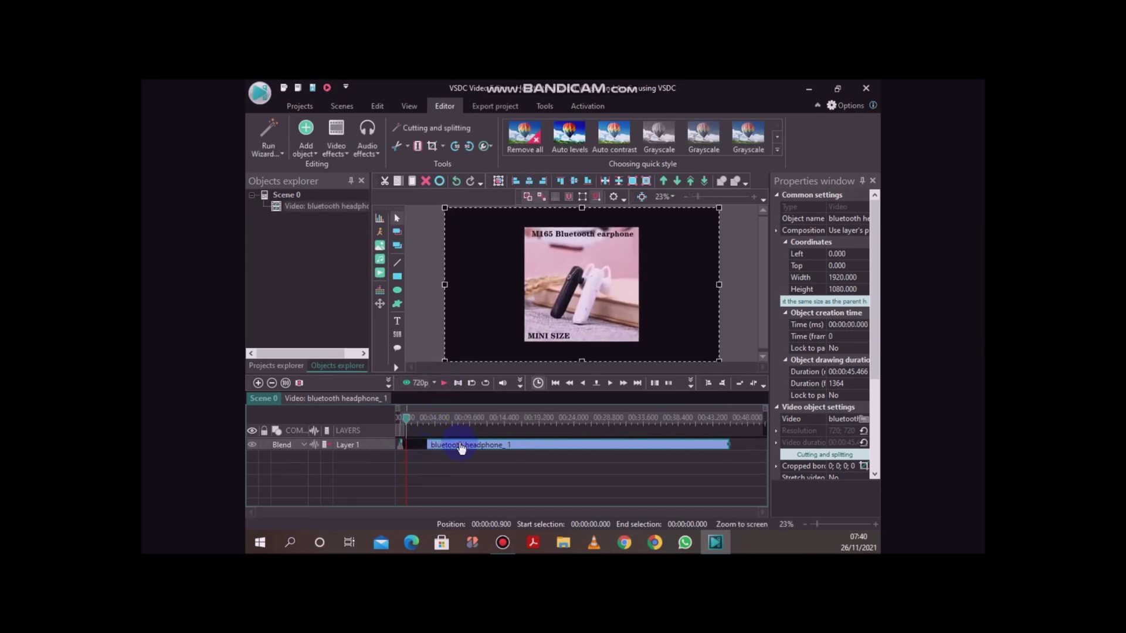
pyautogui.moveTo(410, 423); pyautogui.dragTo(721, 422)
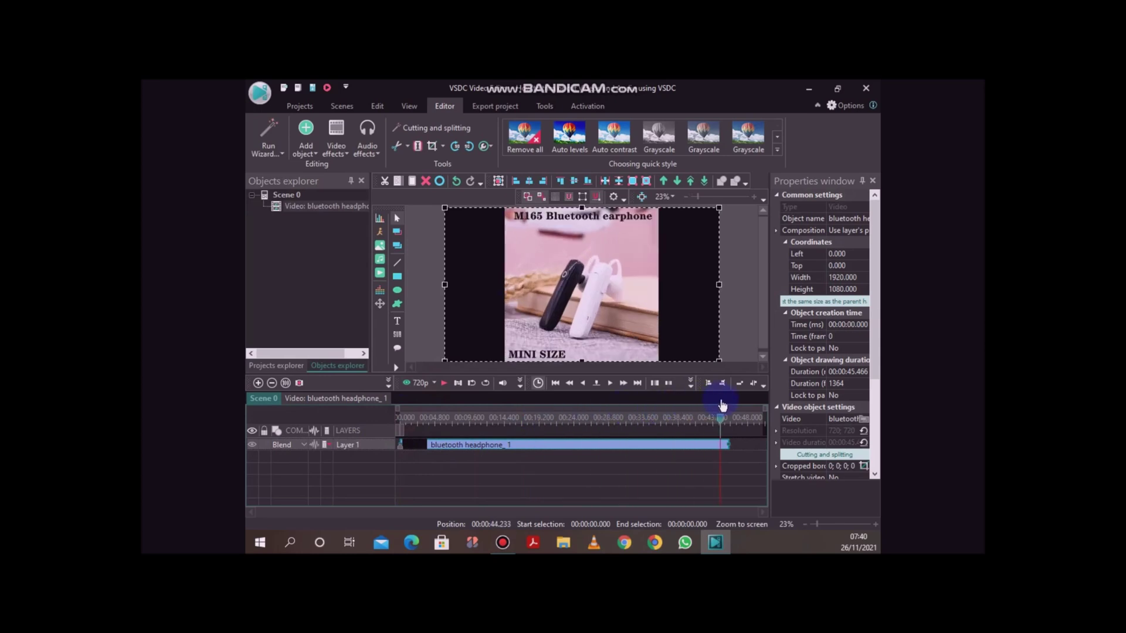
pyautogui.moveTo(722, 406); pyautogui.dragTo(718, 407)
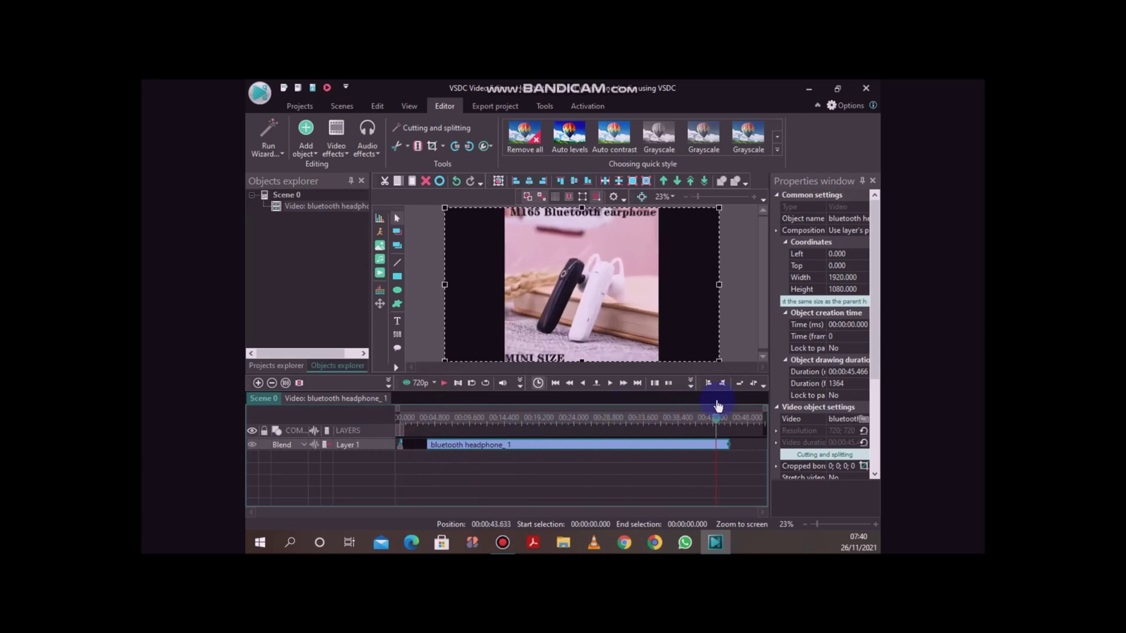
pyautogui.moveTo(718, 407); pyautogui.dragTo(723, 407)
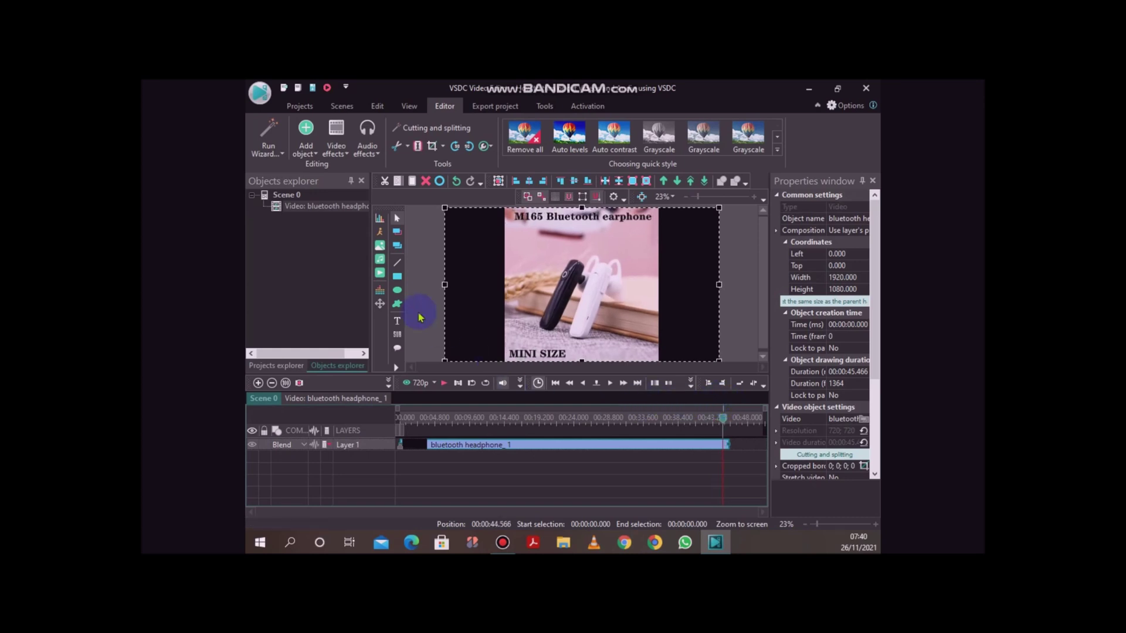
pyautogui.click(405, 146)
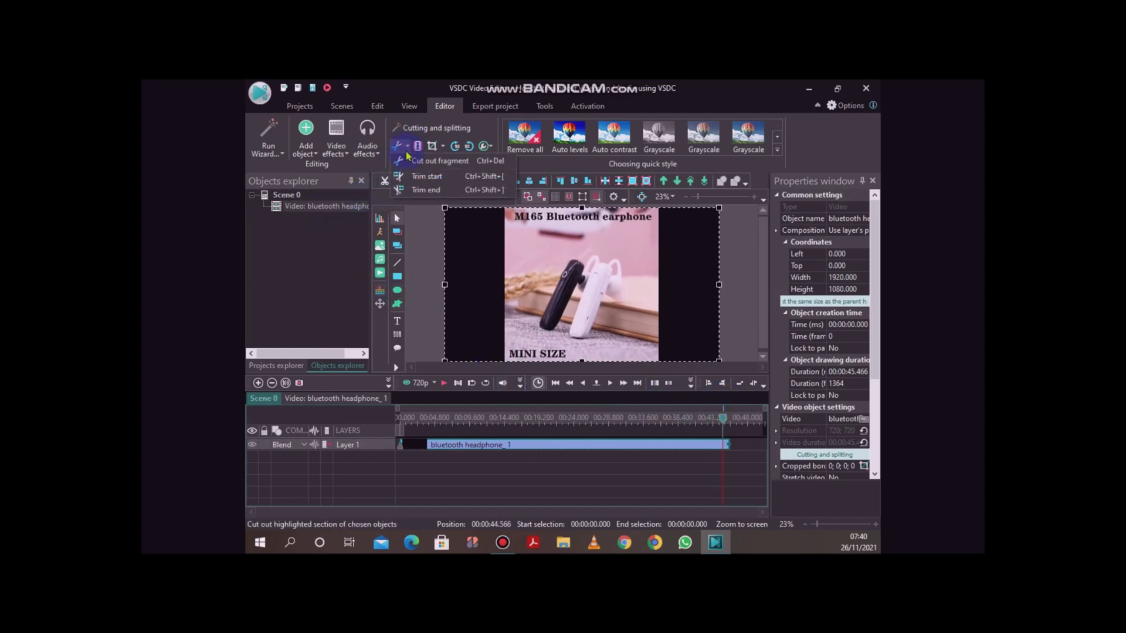
pyautogui.click(423, 191)
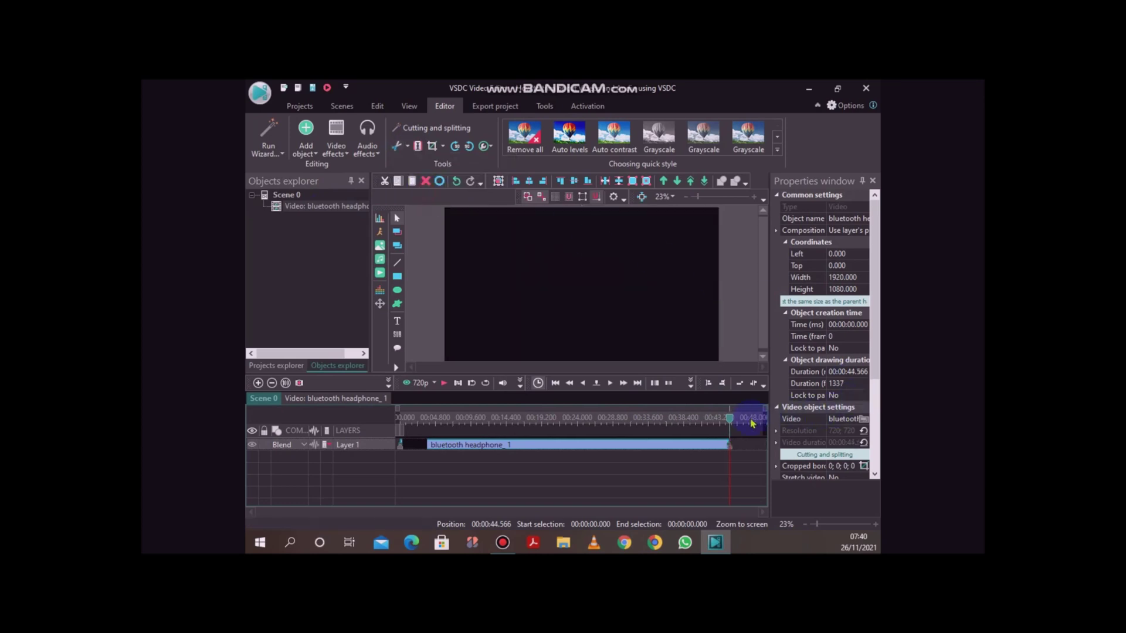
# Return the playhead to the start, then move it to about 17.8 seconds
pyautogui.moveTo(730, 421); pyautogui.dragTo(401, 421)
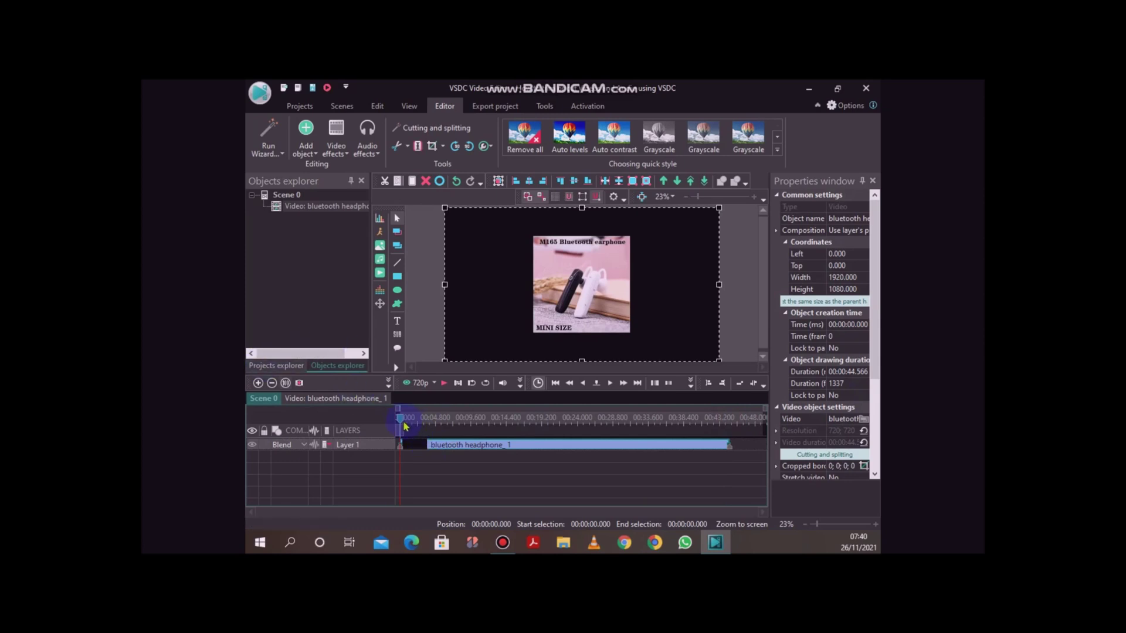
pyautogui.moveTo(401, 425)
pyautogui.mouseDown()
pyautogui.moveTo(547, 410)
pyautogui.moveTo(533, 424)
pyautogui.mouseUp()
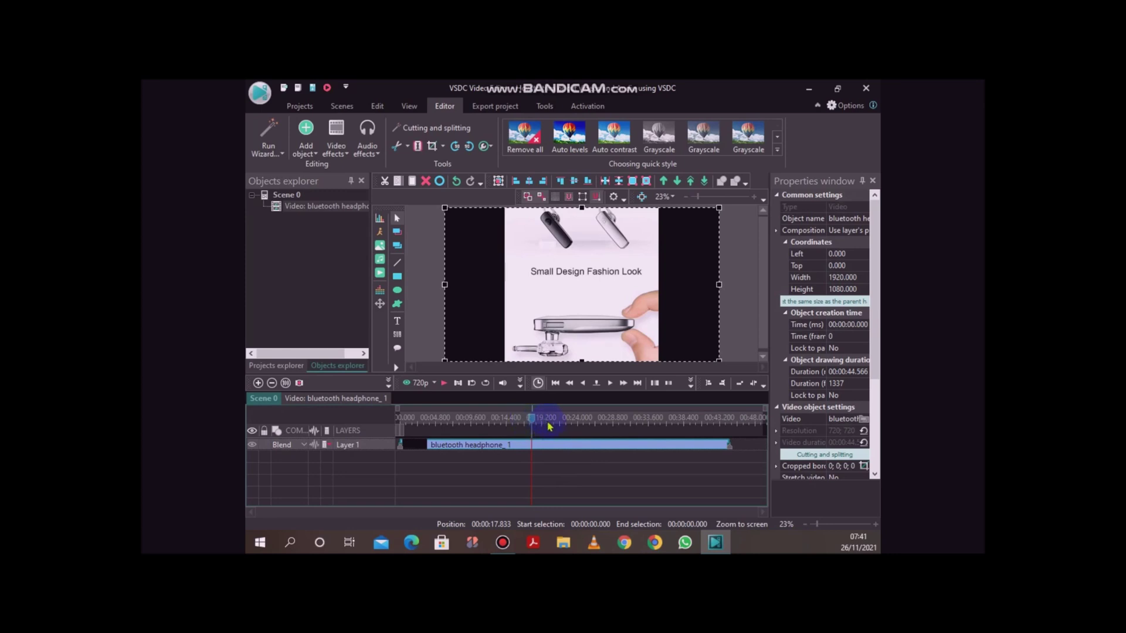
pyautogui.moveTo(531, 446)
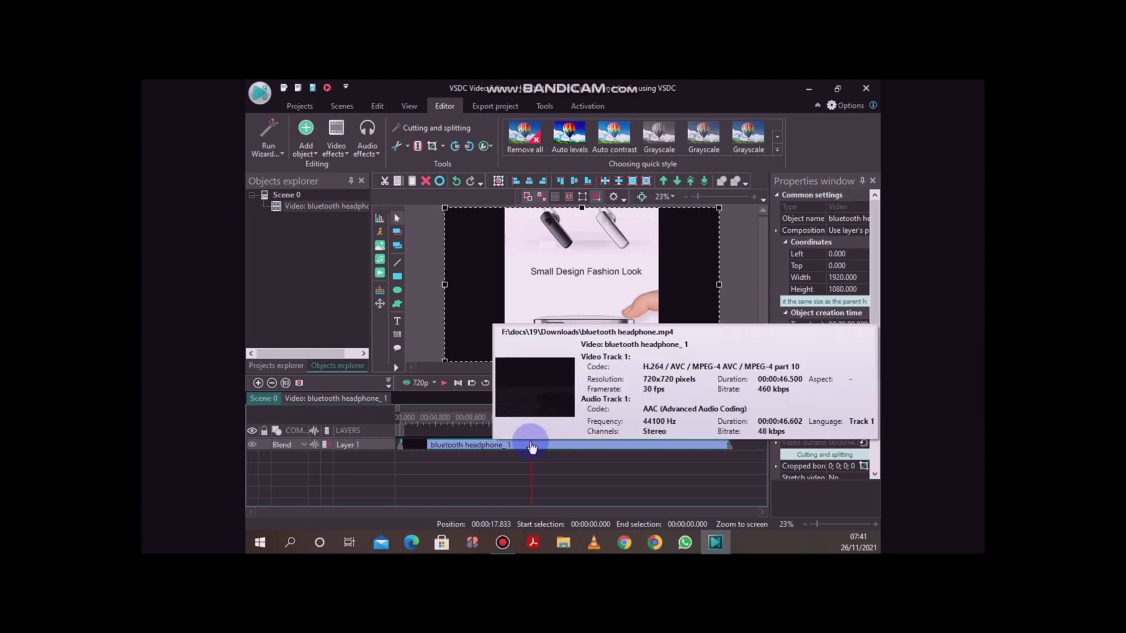
# Open Cutting and splitting for the headphone clip and add a marker at 00:00:17.833
pyautogui.rightClick(532, 447)
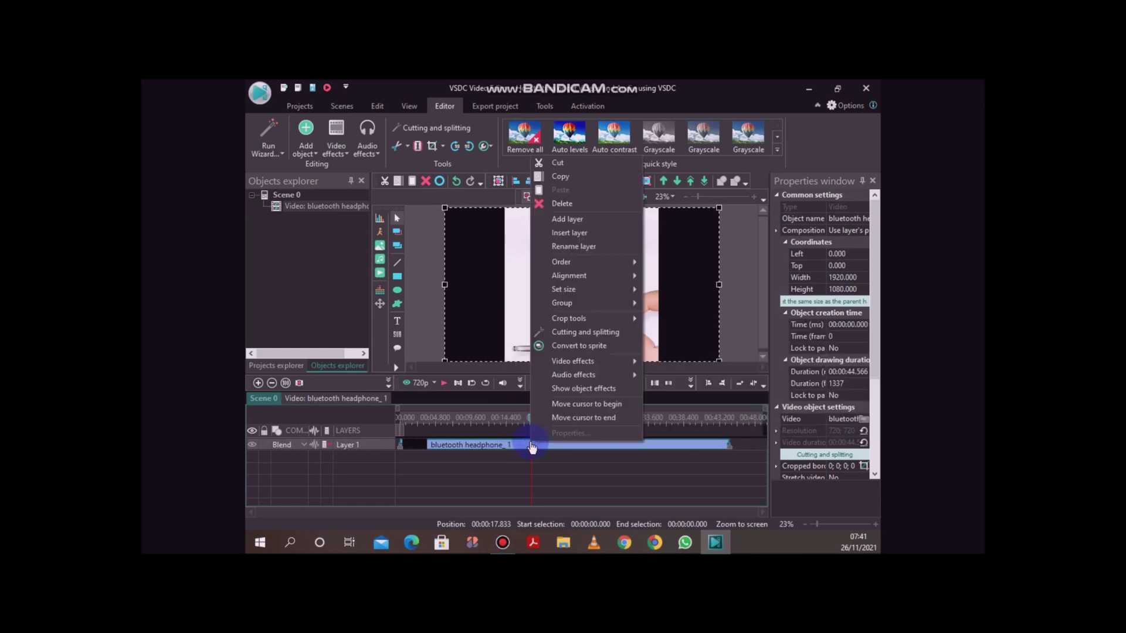
pyautogui.click(571, 334)
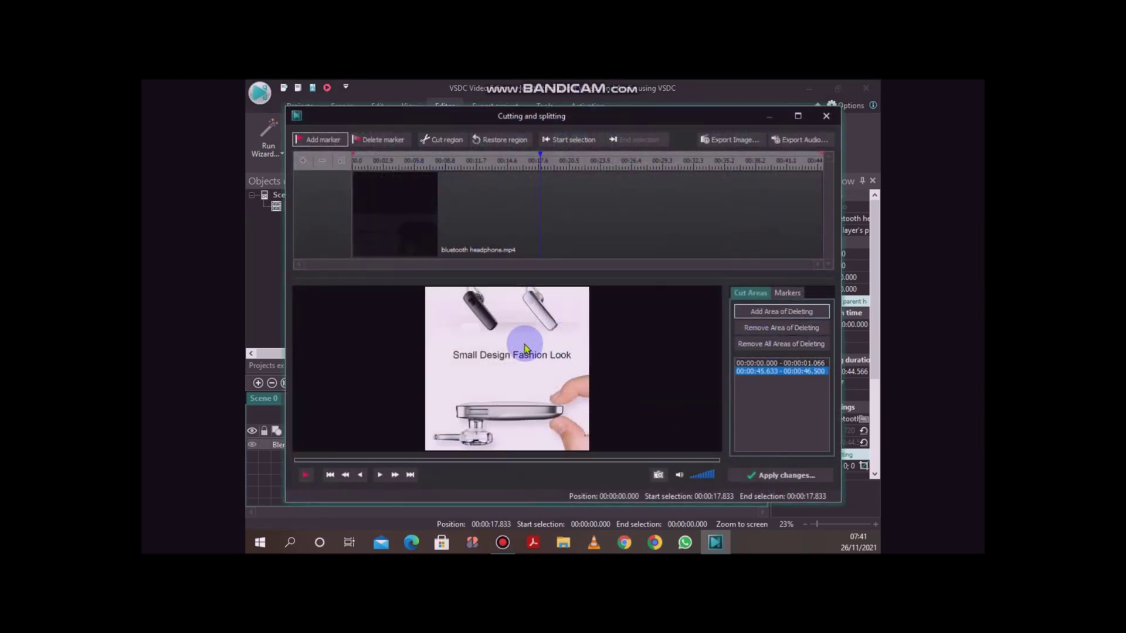
pyautogui.click(794, 315)
pyautogui.click(312, 141)
pyautogui.click(319, 141)
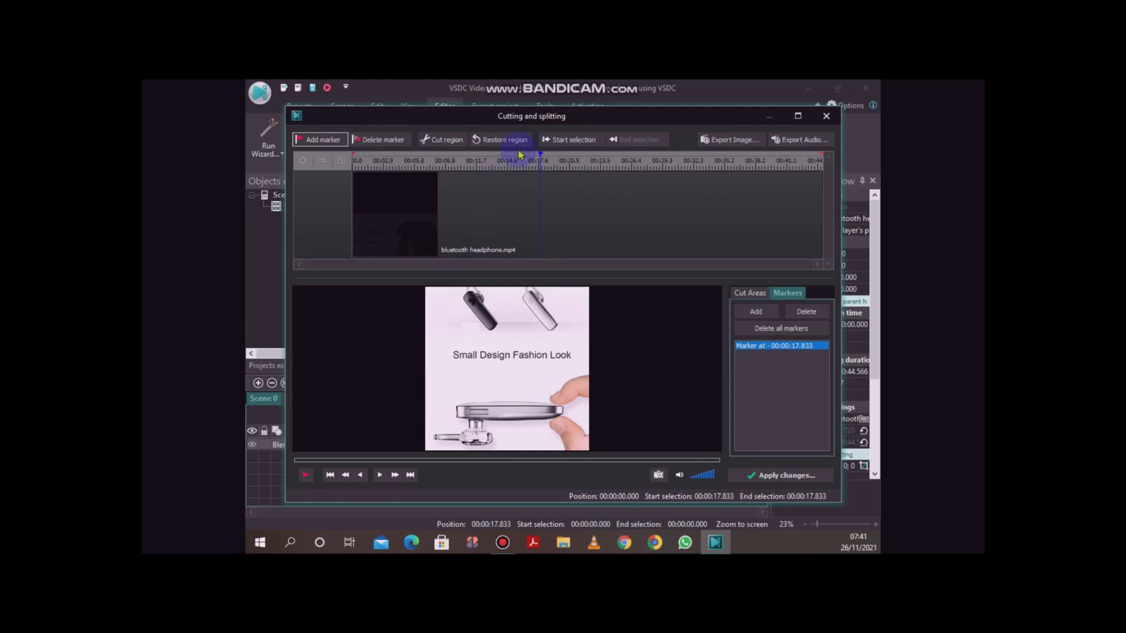
pyautogui.moveTo(541, 159)
pyautogui.mouseDown()
pyautogui.moveTo(601, 166)
pyautogui.moveTo(543, 161)
pyautogui.mouseUp()
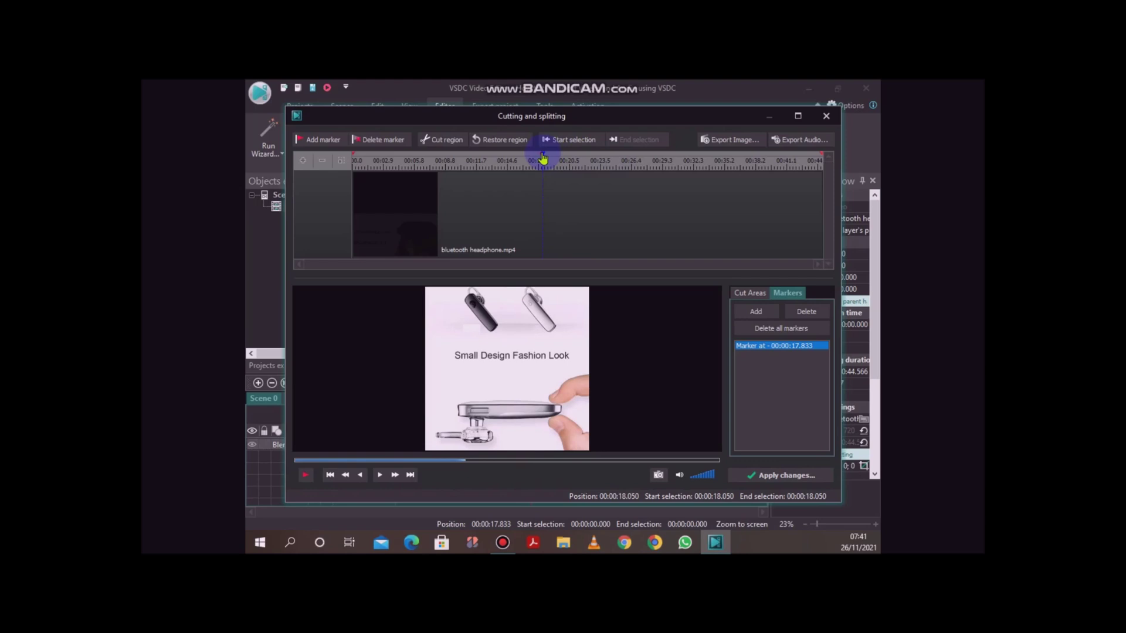
pyautogui.moveTo(544, 160); pyautogui.dragTo(543, 160)
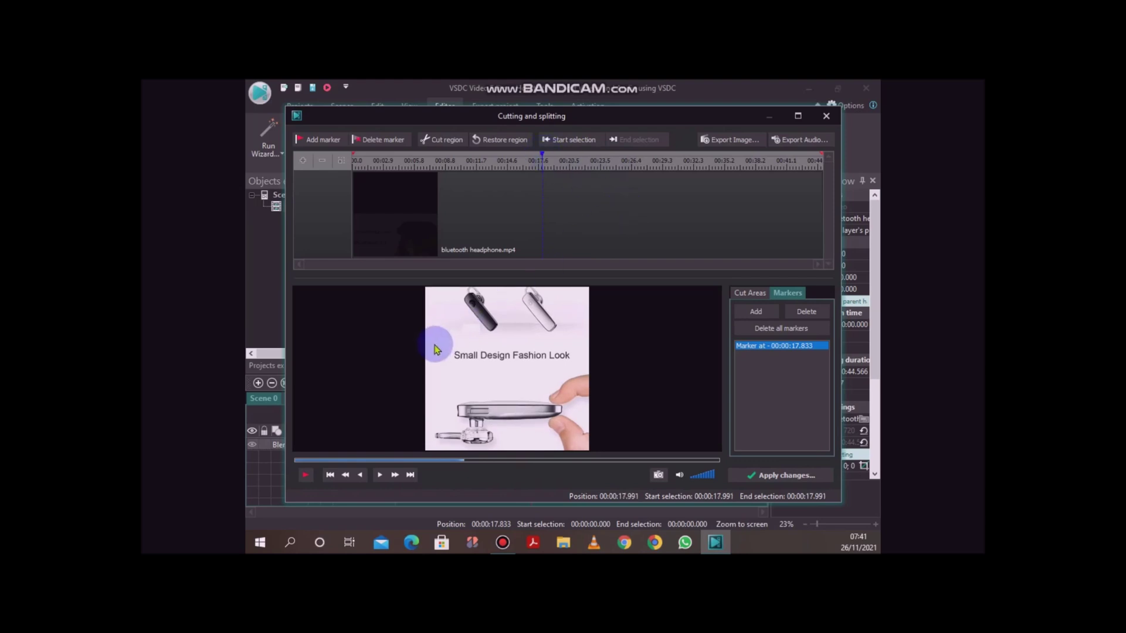
# Play to 00:00:24.651 and add a second marker there
pyautogui.click(306, 475)
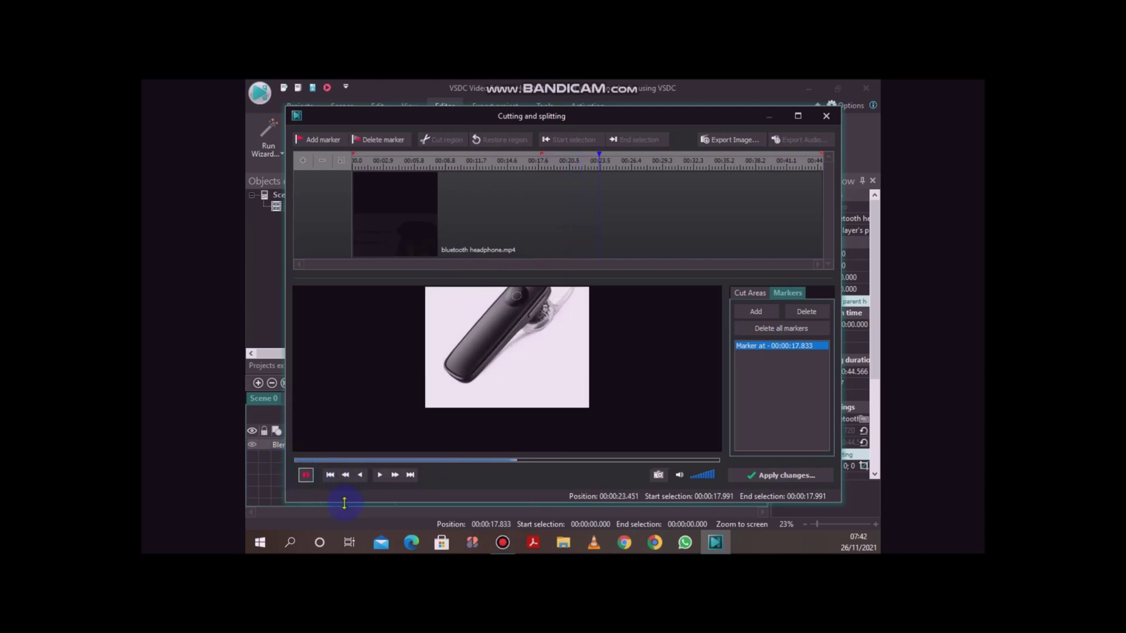
pyautogui.click(306, 475)
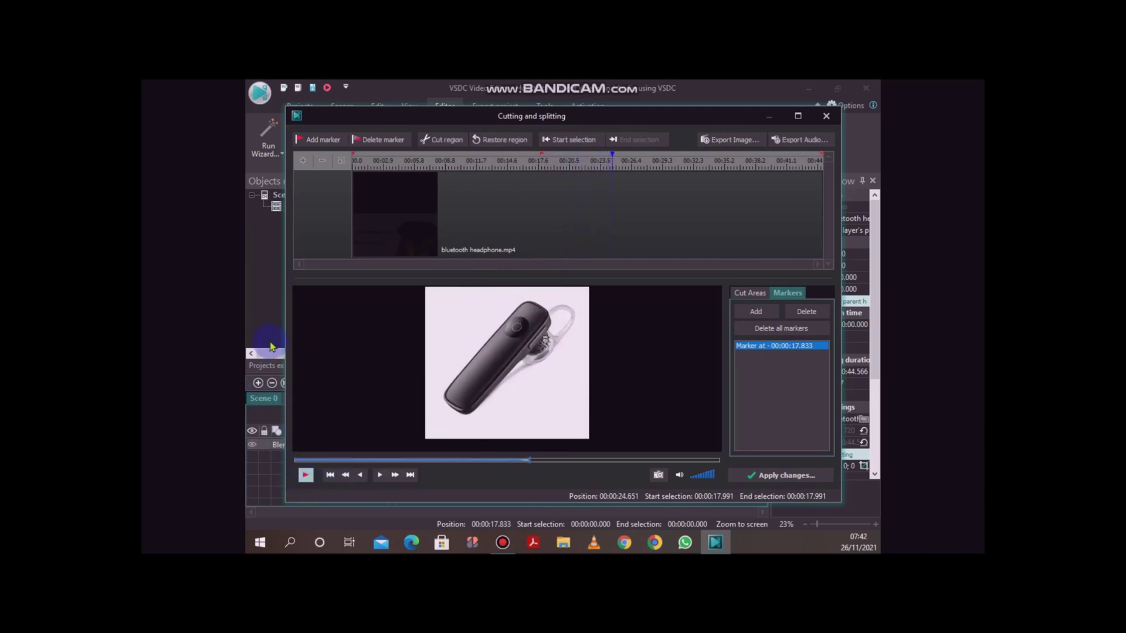
pyautogui.click(322, 139)
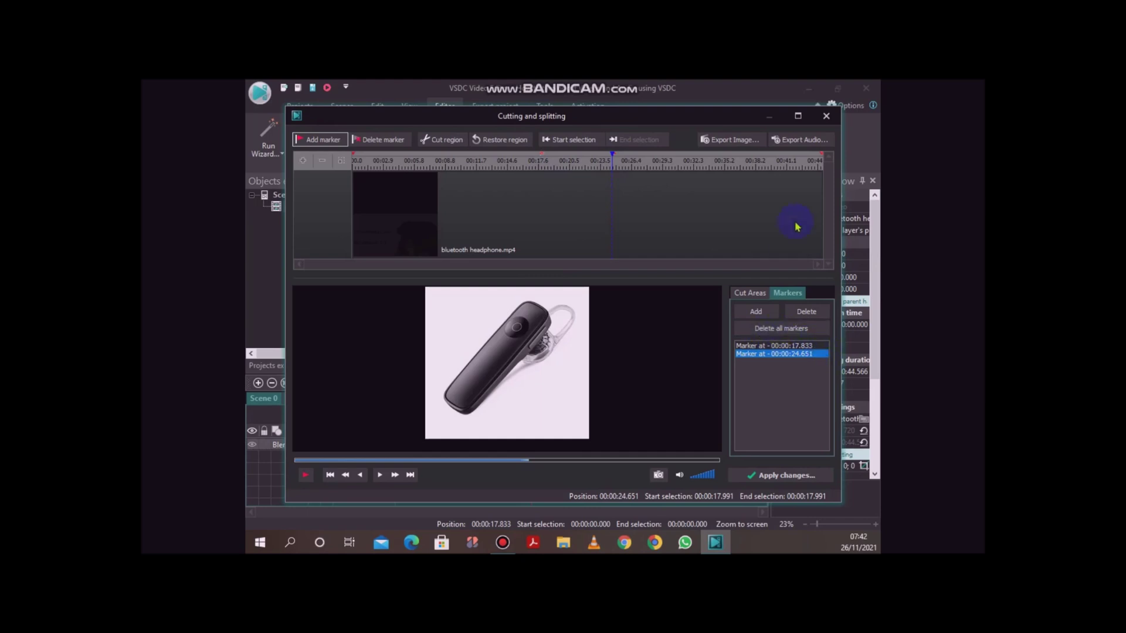
# Apply the marker changes to bring up the file splitting parameters
pyautogui.click(781, 475)
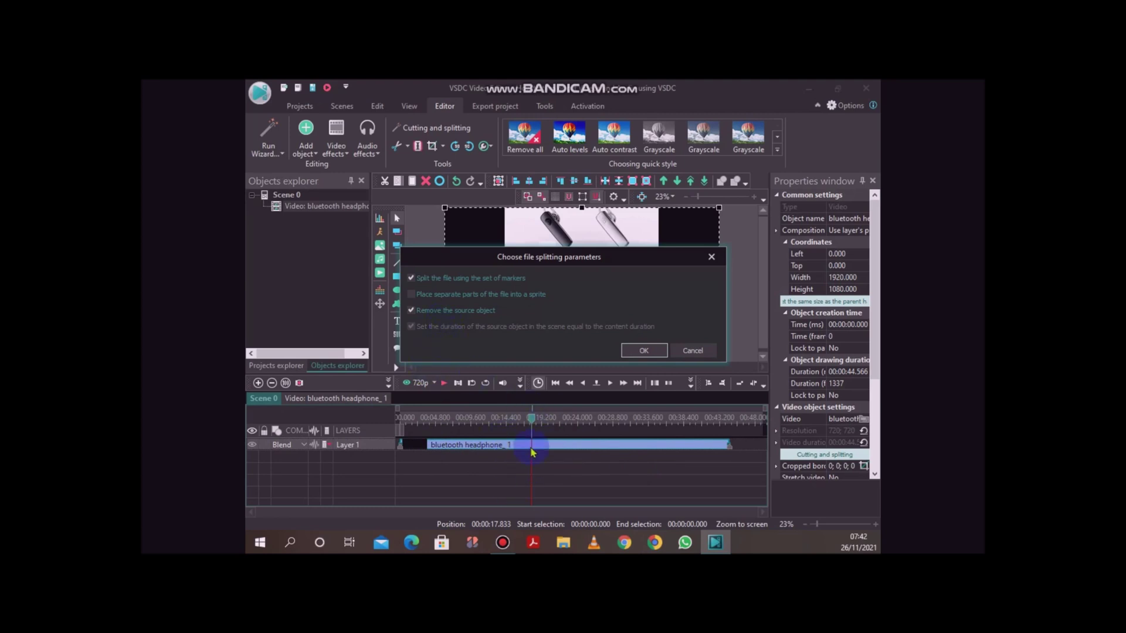
# Confirm the split by markers and delete the short clip between headphone_2 and headphone_4
pyautogui.click(644, 350)
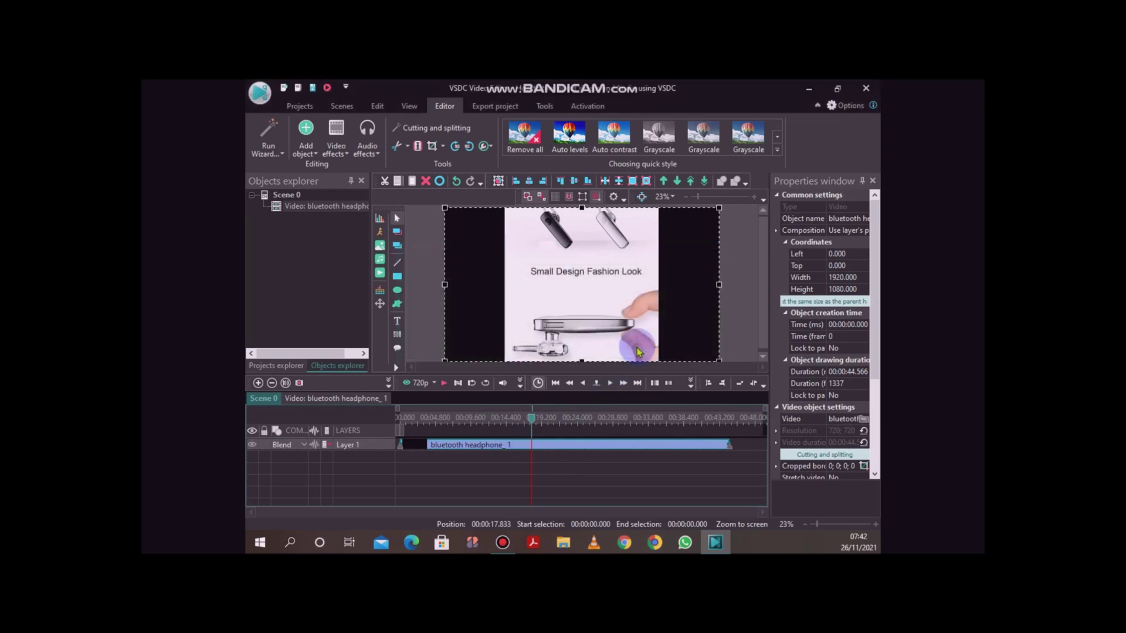
pyautogui.click(622, 500)
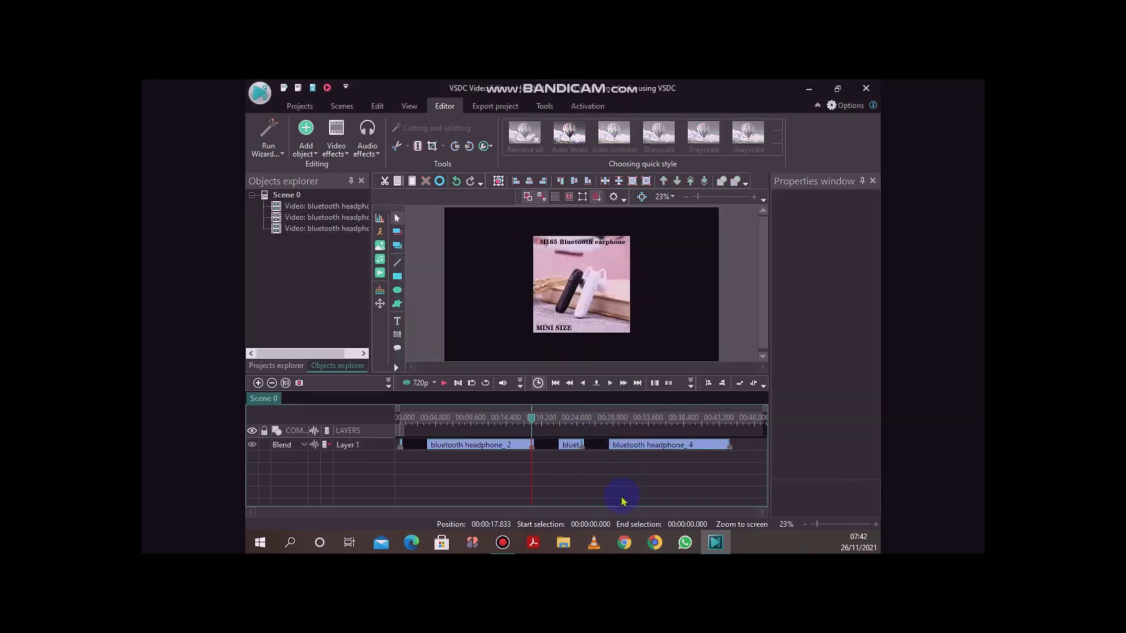
pyautogui.click(634, 446)
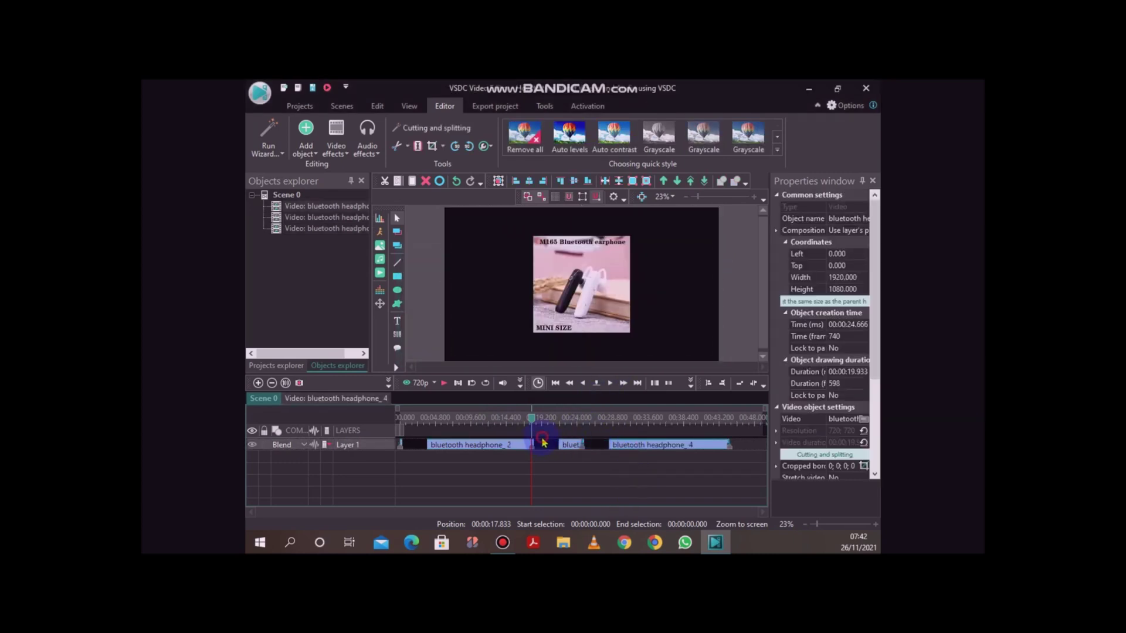
pyautogui.click(493, 446)
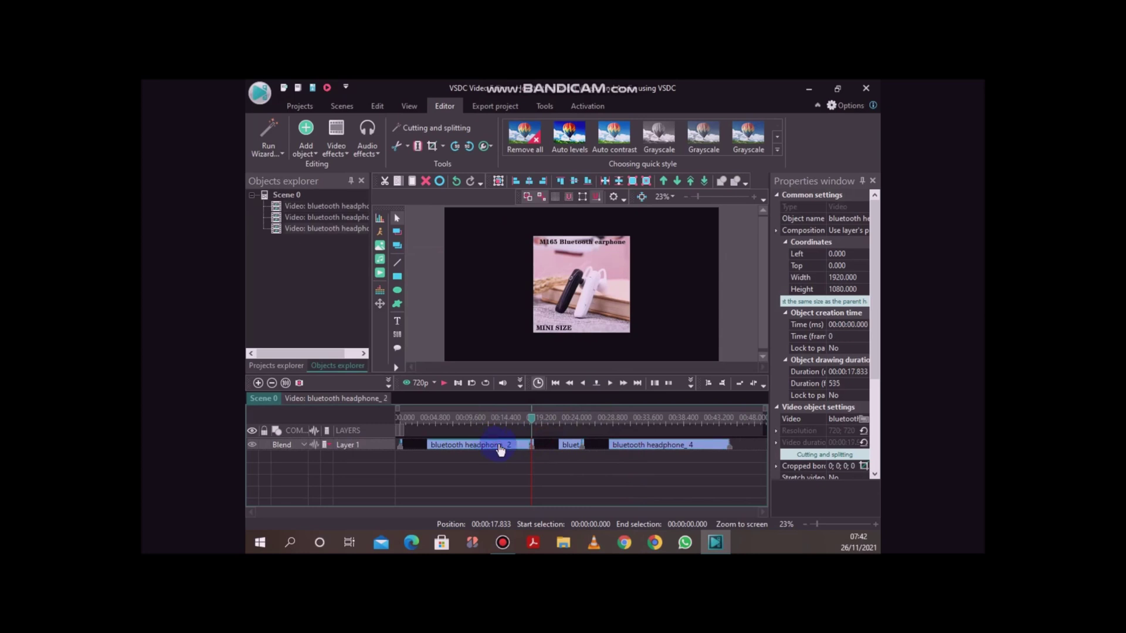
pyautogui.click(571, 445)
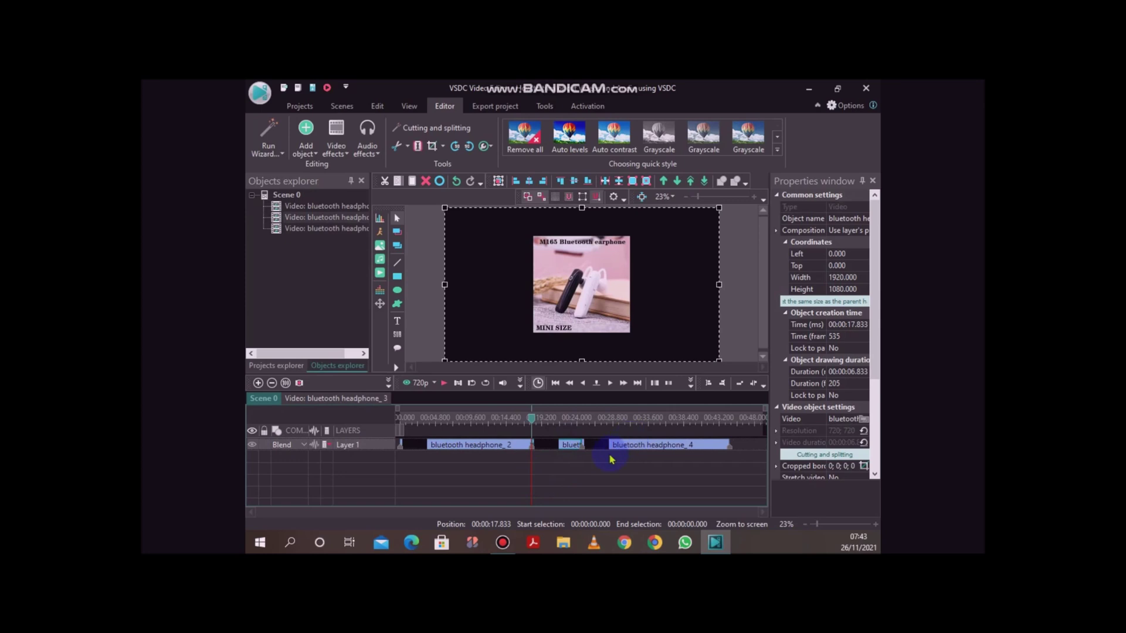
pyautogui.click(570, 448)
pyautogui.press('Delete')
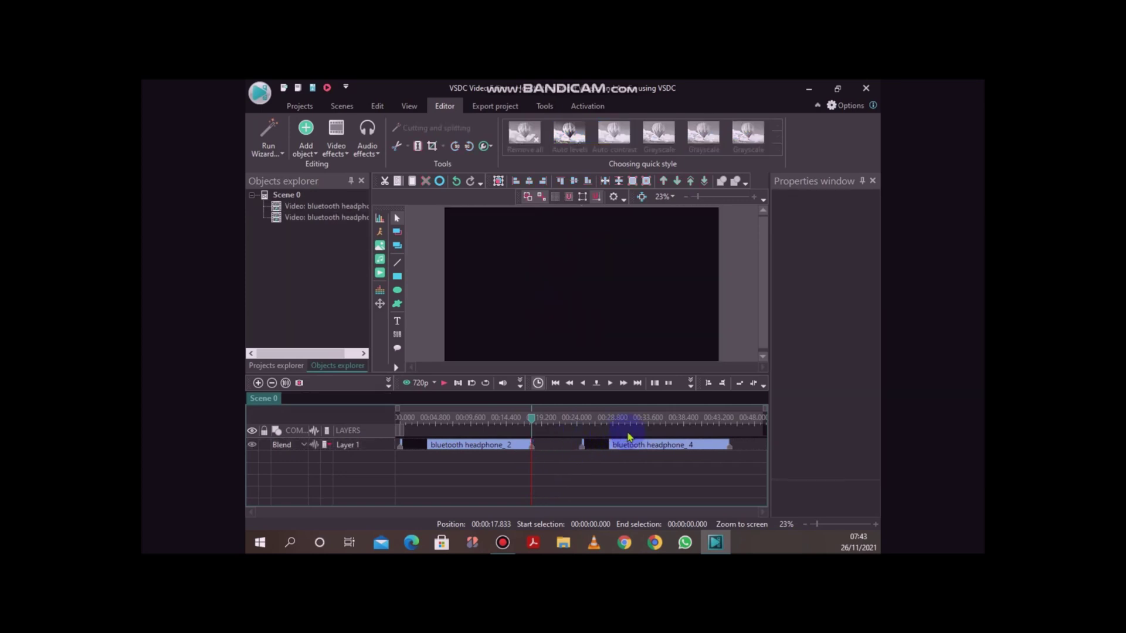
# Slide headphone_4 against headphone_2, set the playhead near 17.27 s, and trim headphone_4's start
pyautogui.moveTo(634, 445); pyautogui.dragTo(568, 449)
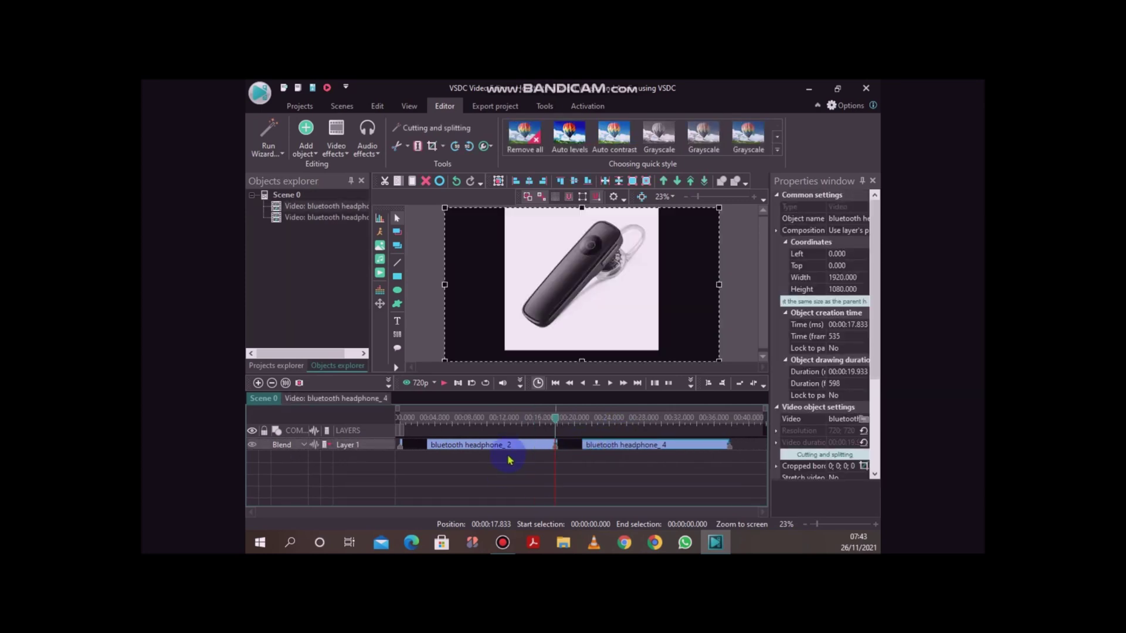
pyautogui.click(558, 421)
pyautogui.click(550, 420)
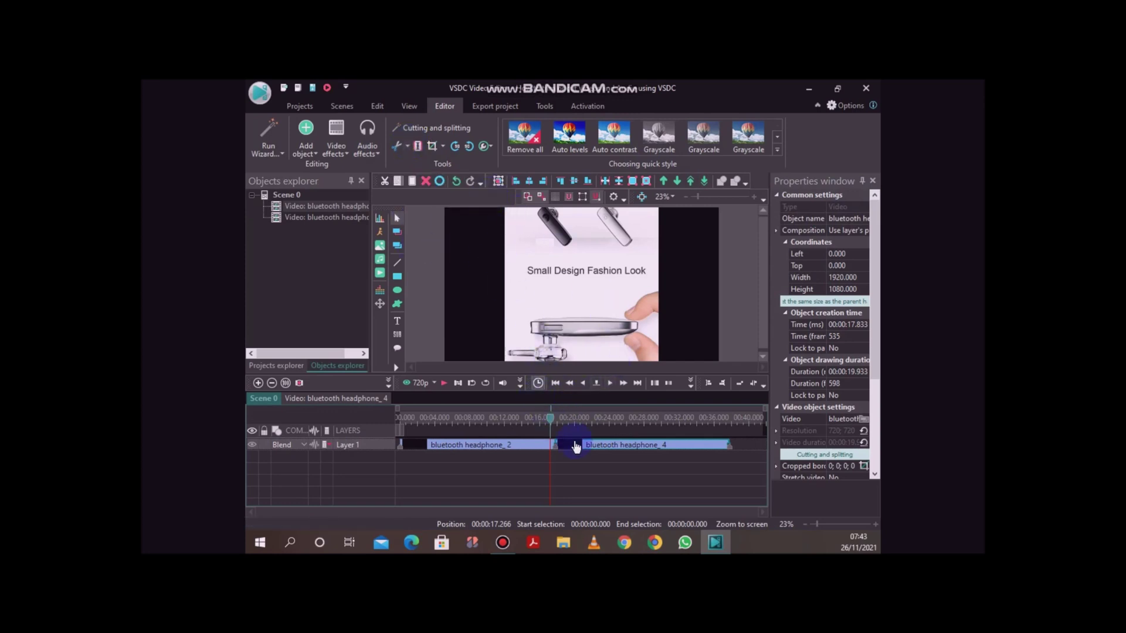
pyautogui.moveTo(563, 445); pyautogui.dragTo(583, 445)
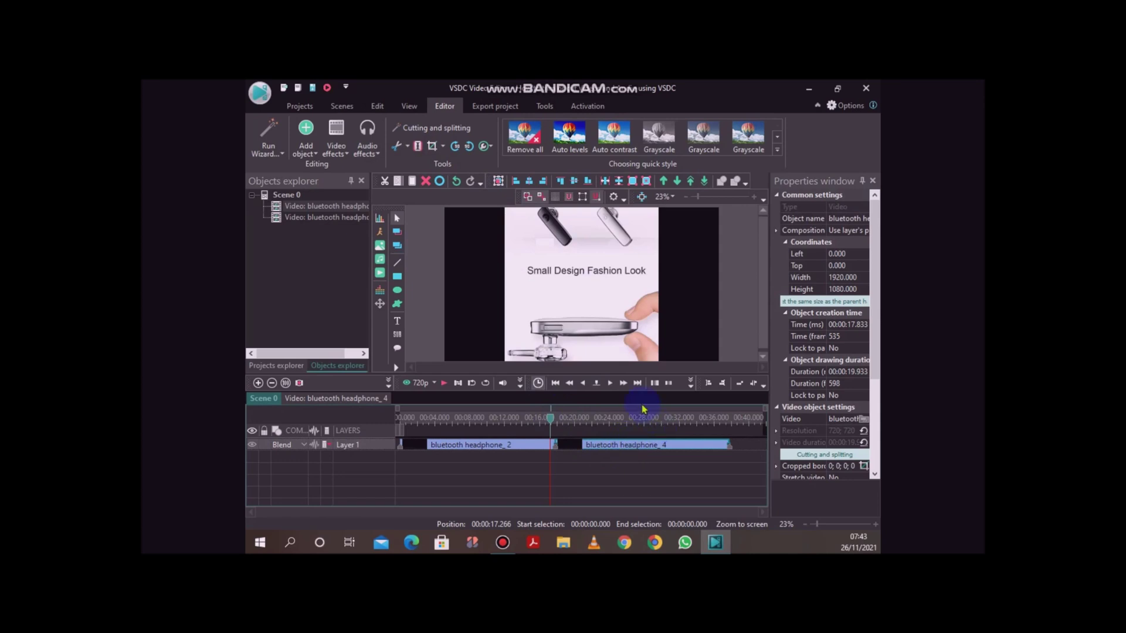